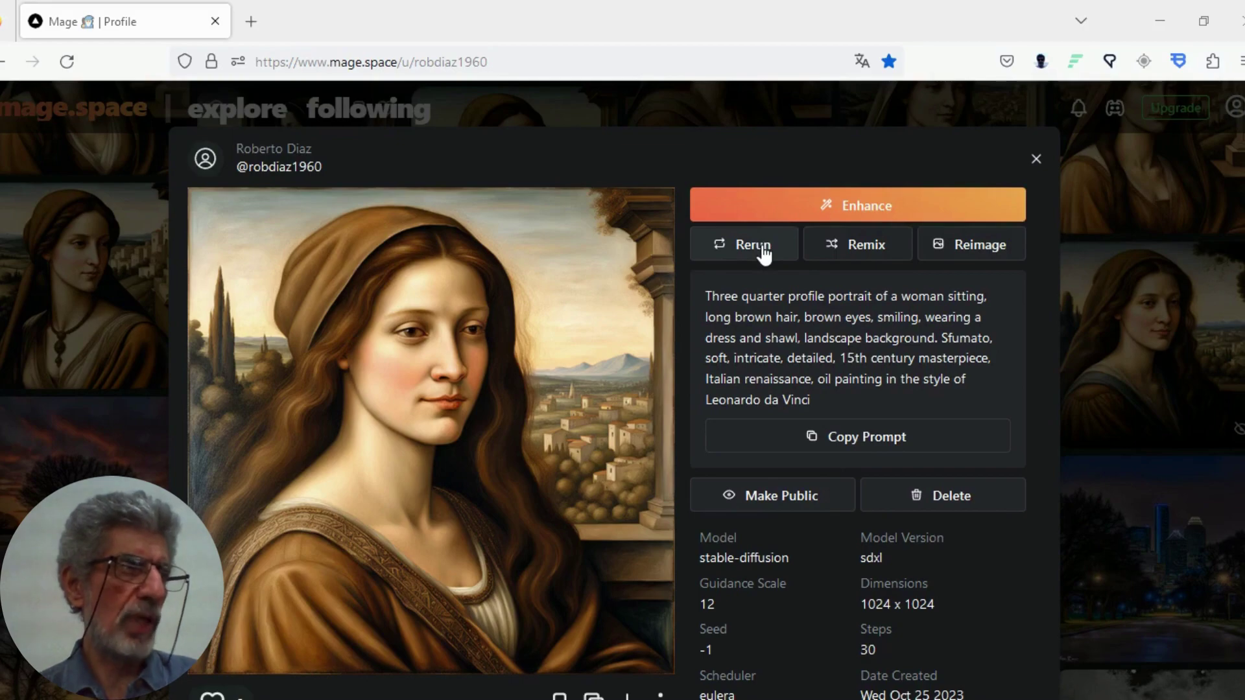
Remix the portrait, adding (((Eletric Colors))) before 'in the style of', and generate it
click(857, 246)
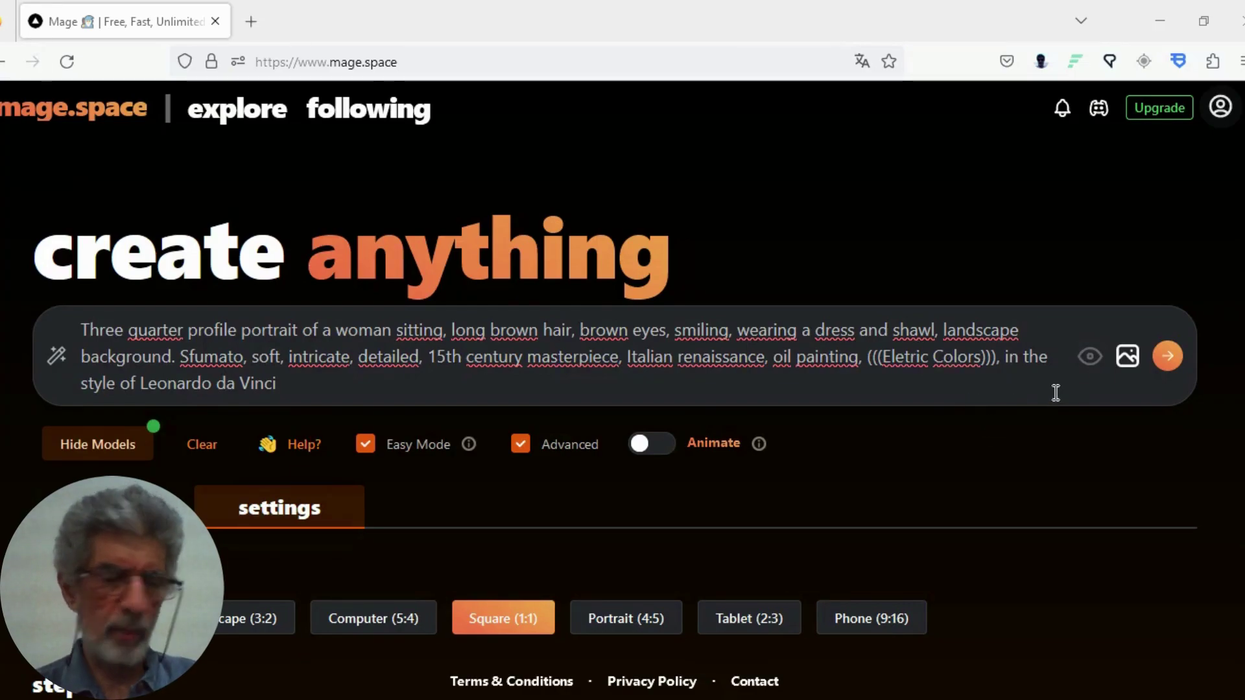
click(1167, 361)
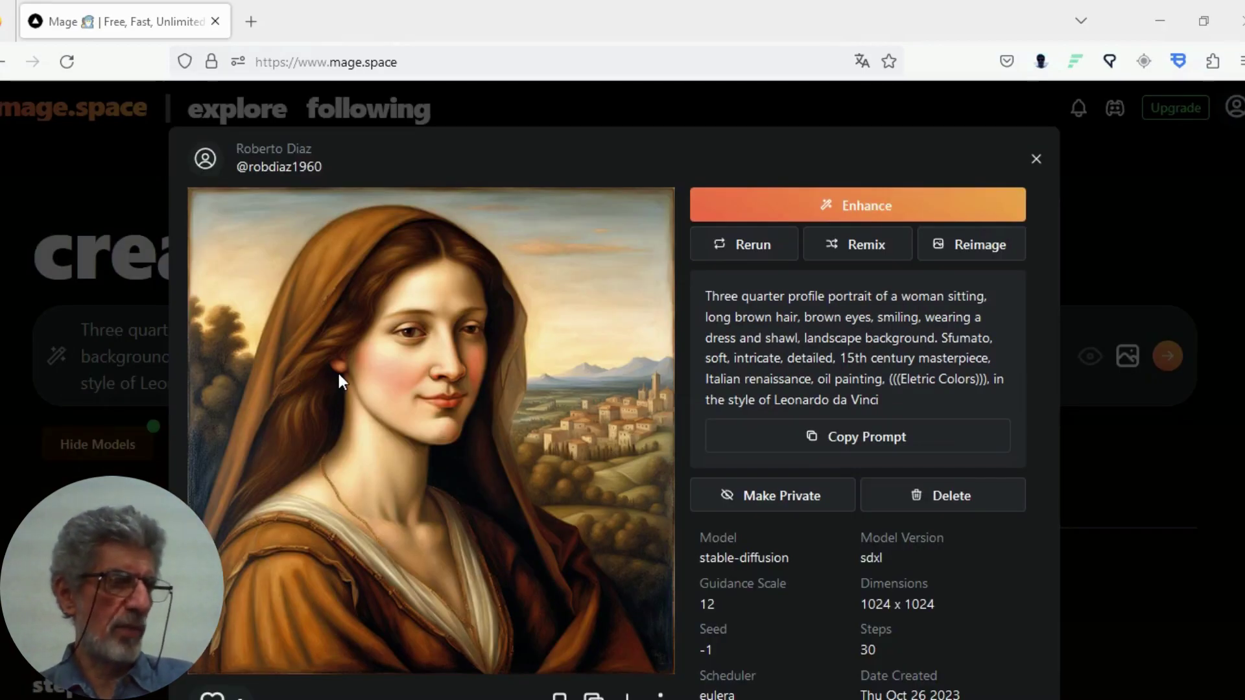
Compare the Eletric Colors portrait with the original, close its page, and return to the create page
scroll(474, 440, down, 3)
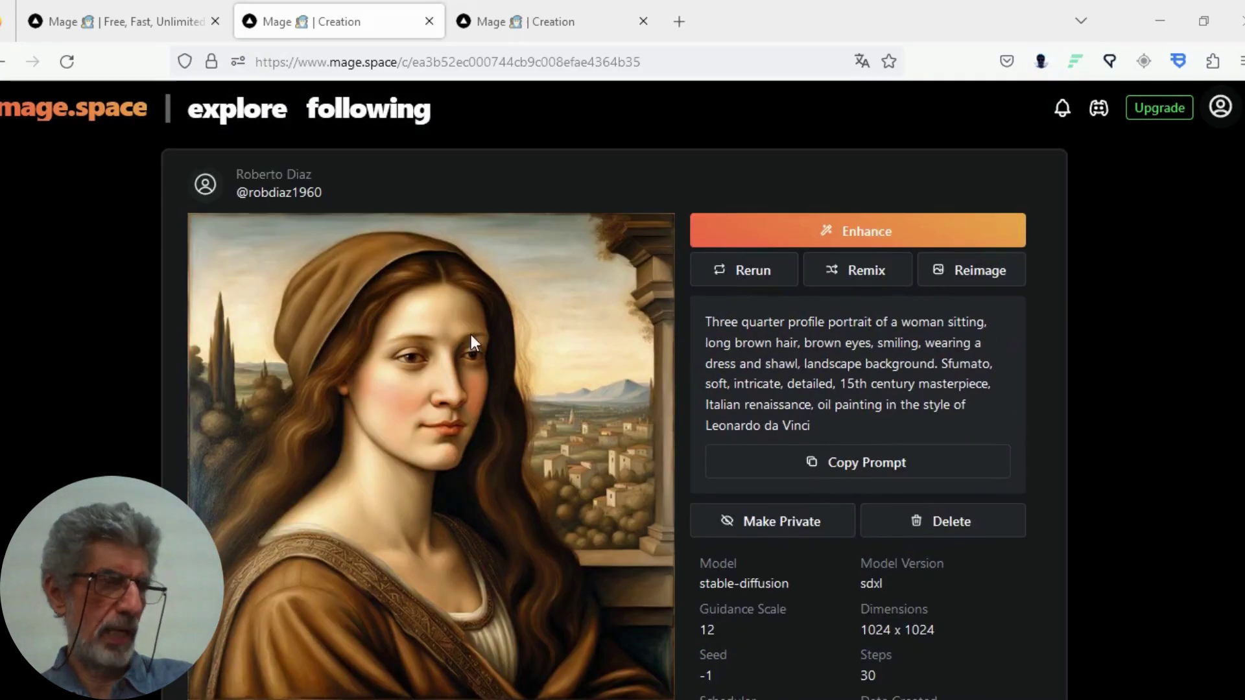
click(510, 20)
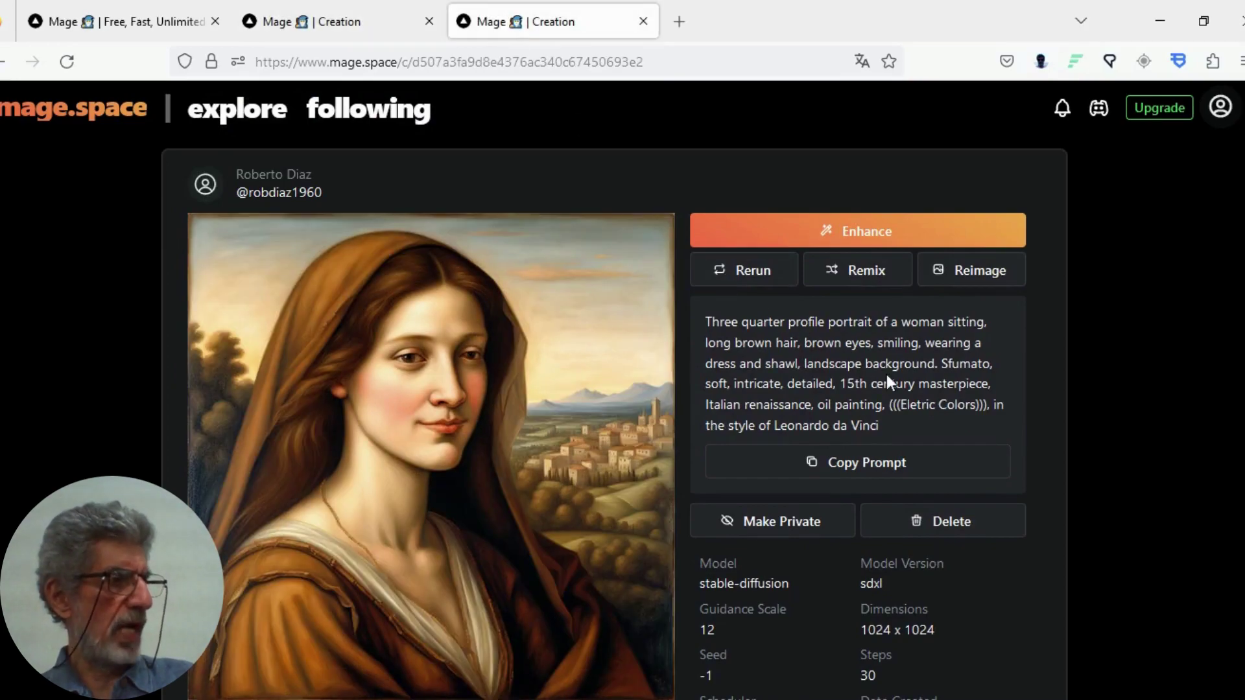
scroll(524, 429, down, 2)
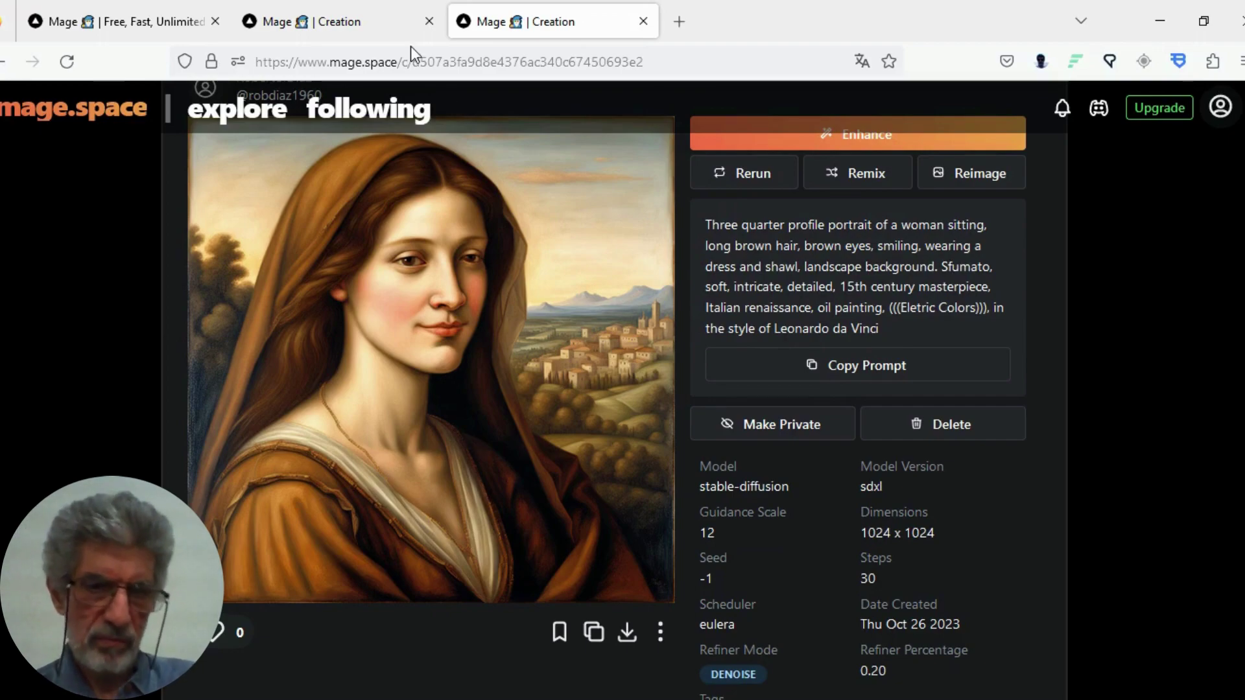
click(379, 30)
scroll(445, 461, down, 2)
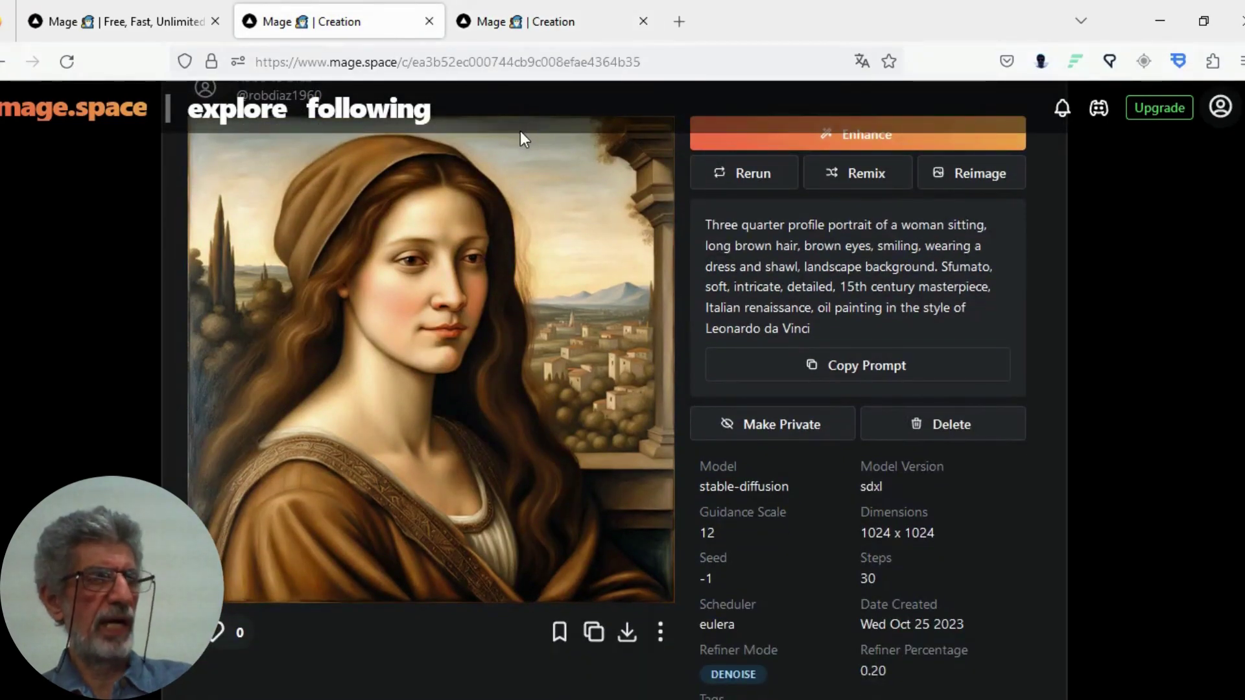
click(521, 28)
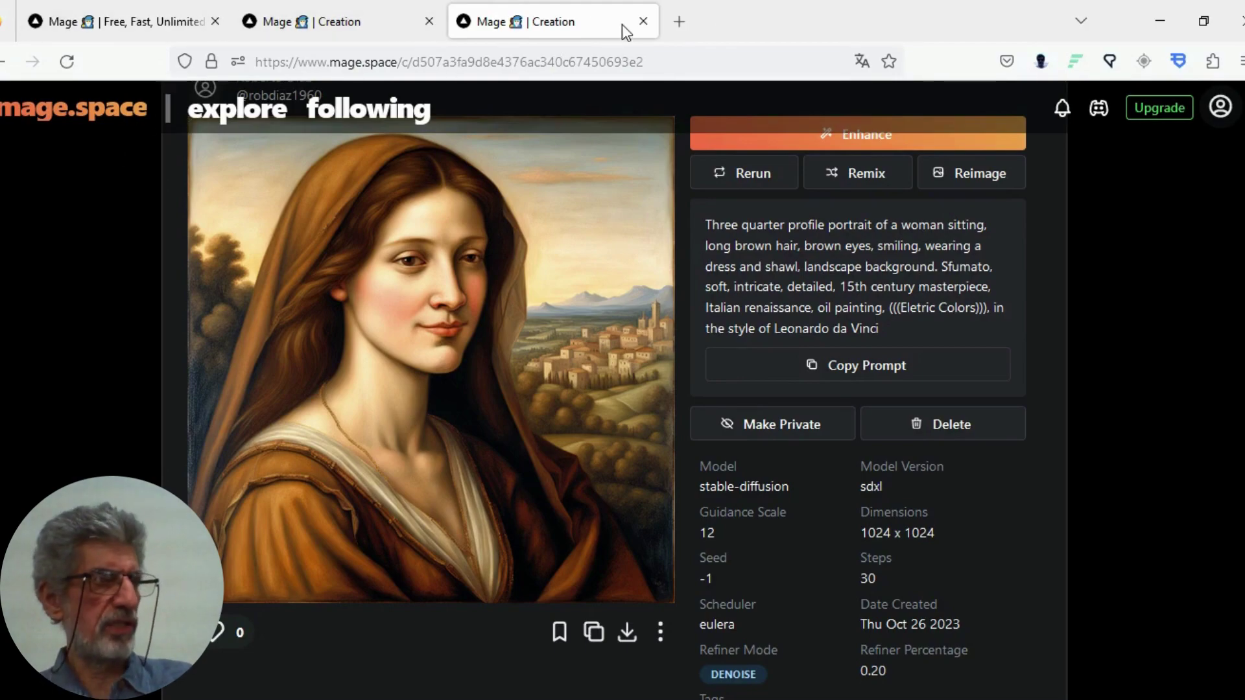
click(643, 22)
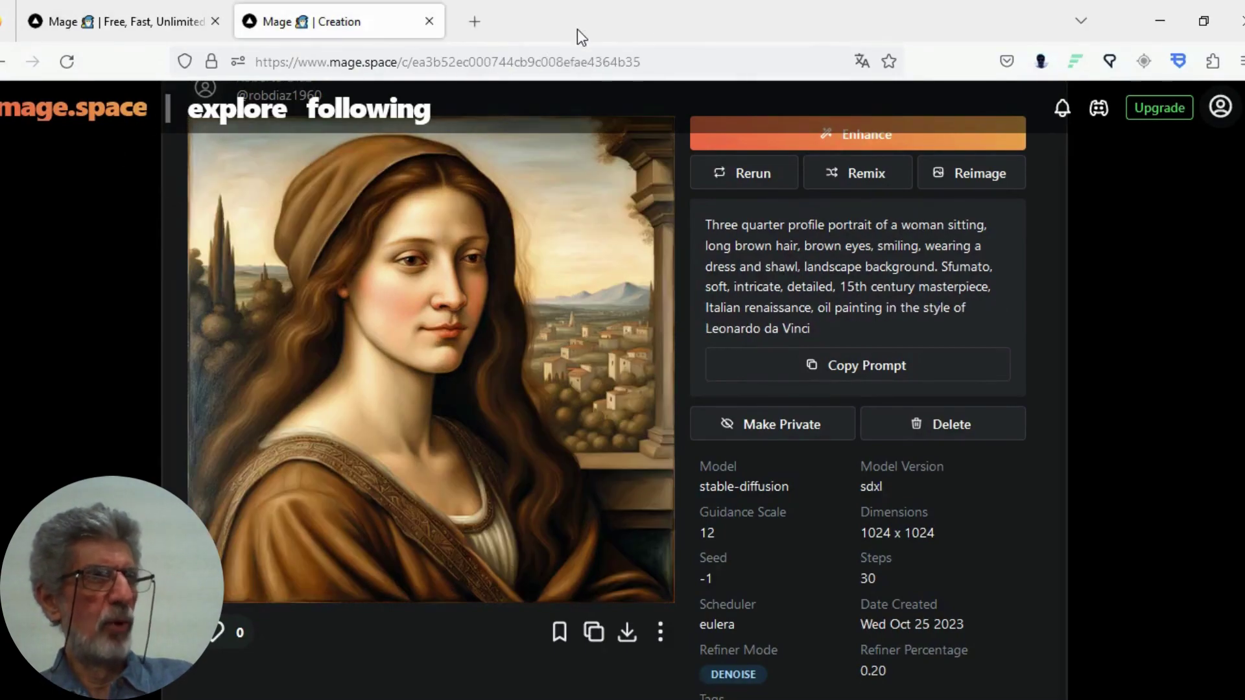
click(111, 22)
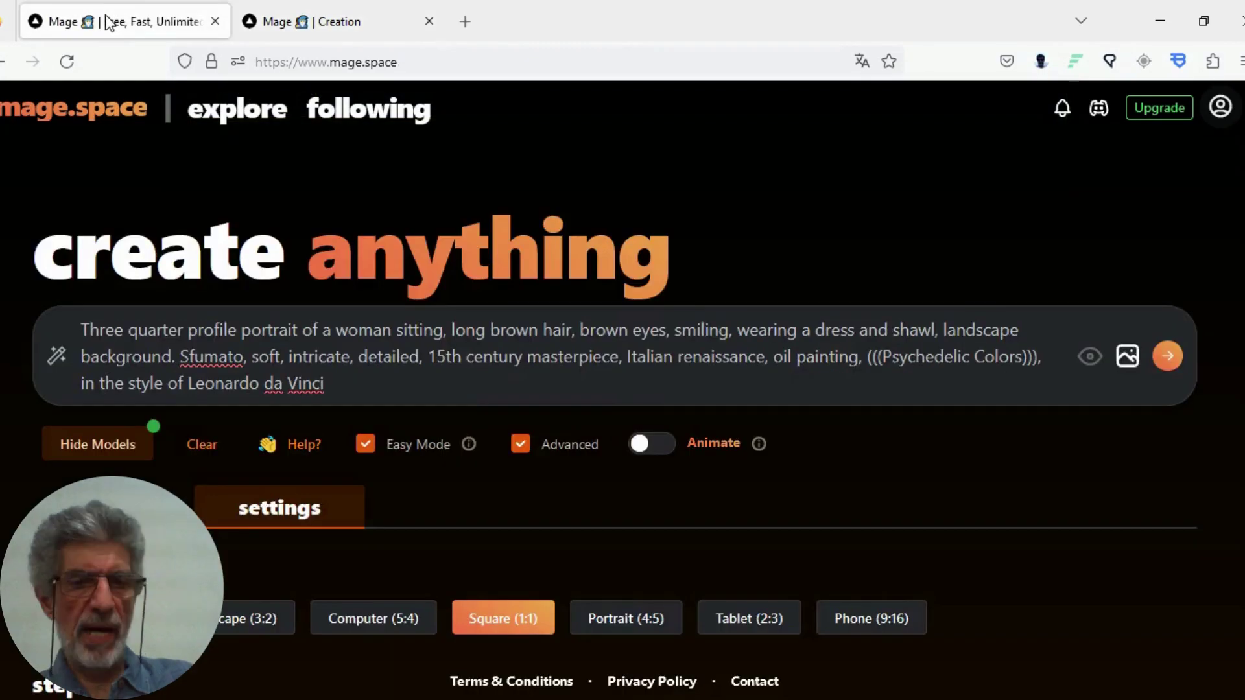
Generate the (((Psychedelic Colors))) portrait and compare it with the original portrait's page
click(915, 369)
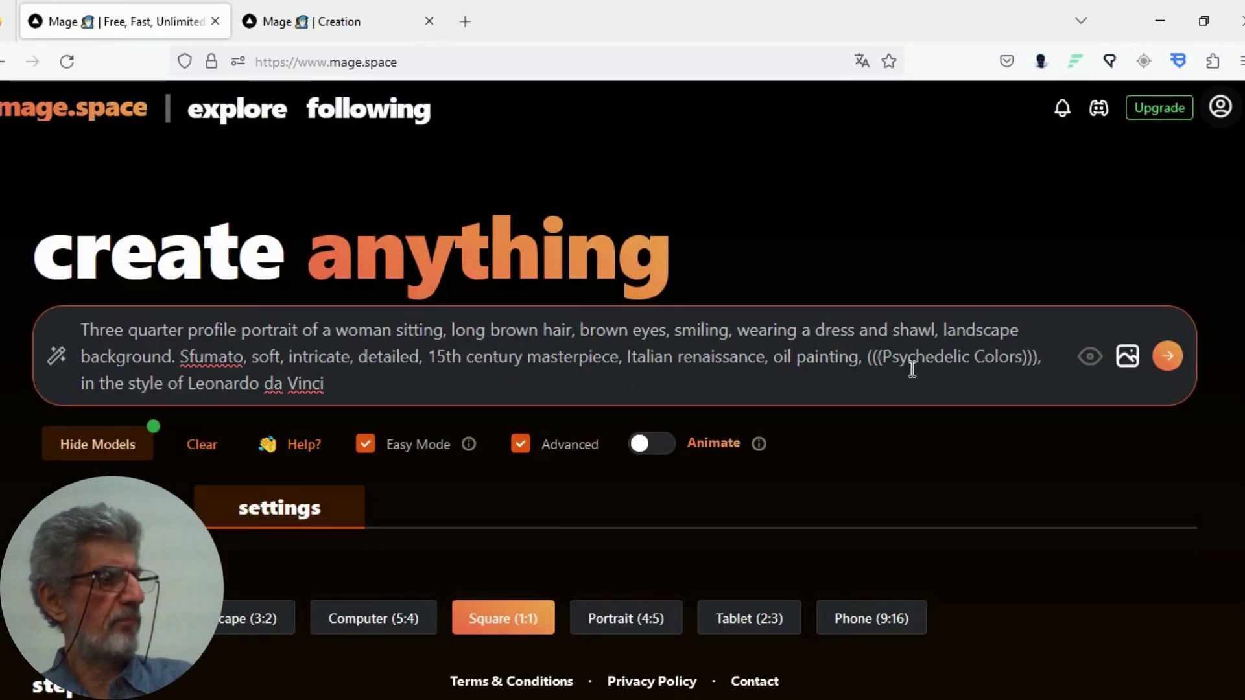
click(974, 358)
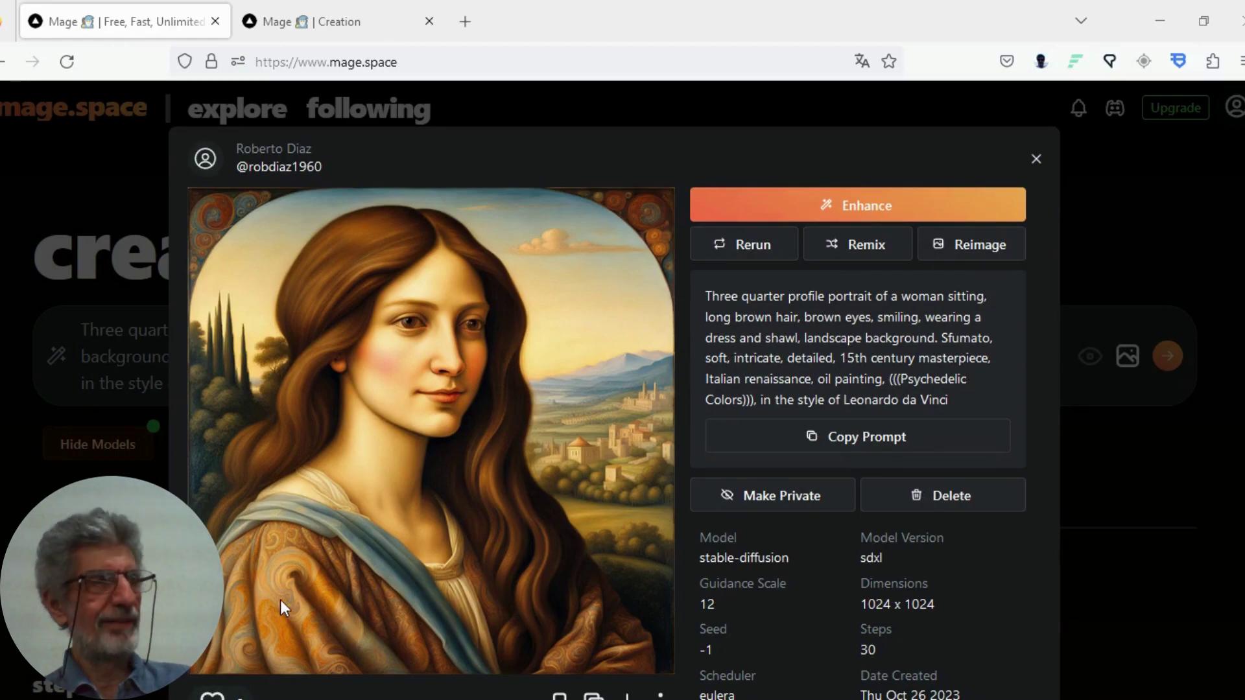
click(398, 38)
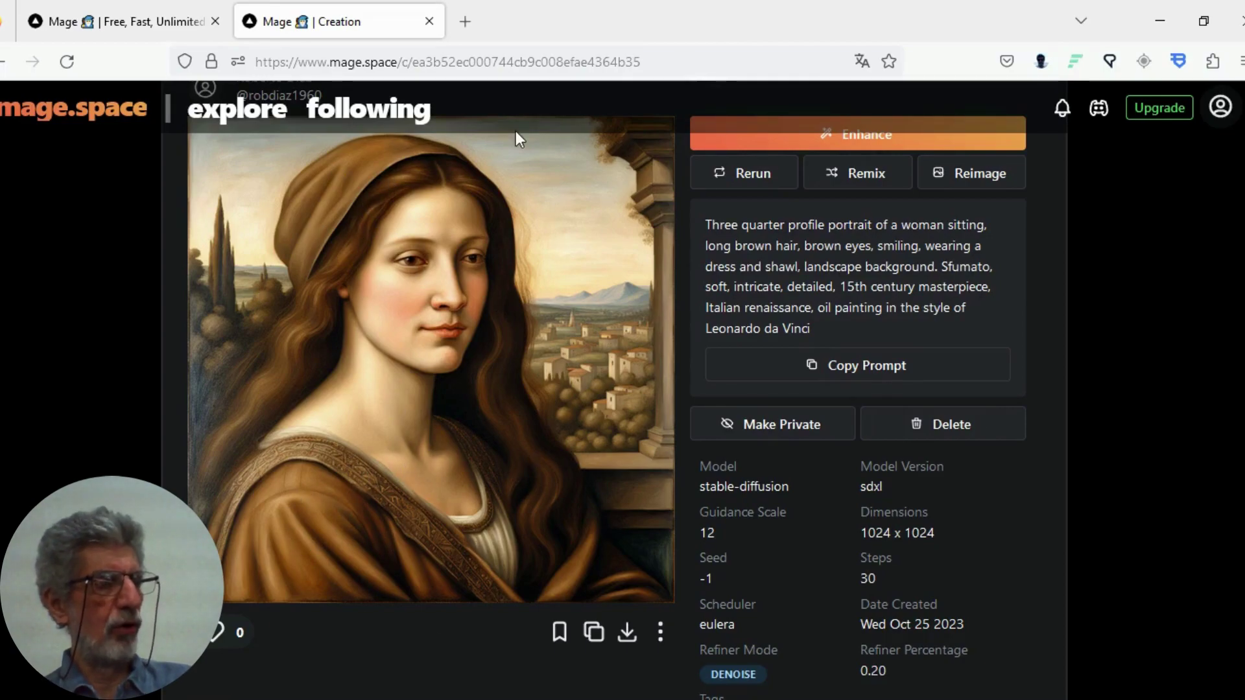
click(227, 34)
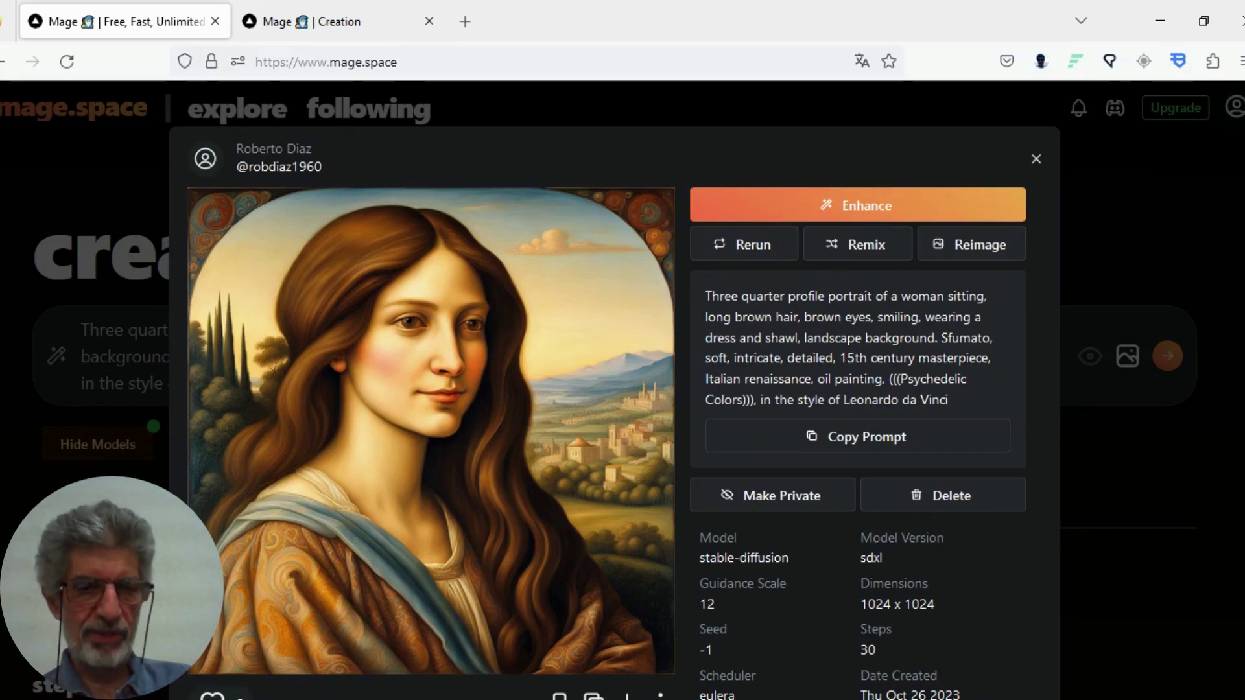
Generate the (((Rainbow Colors))) portrait, compare it with the original, and close its details
key(Escape)
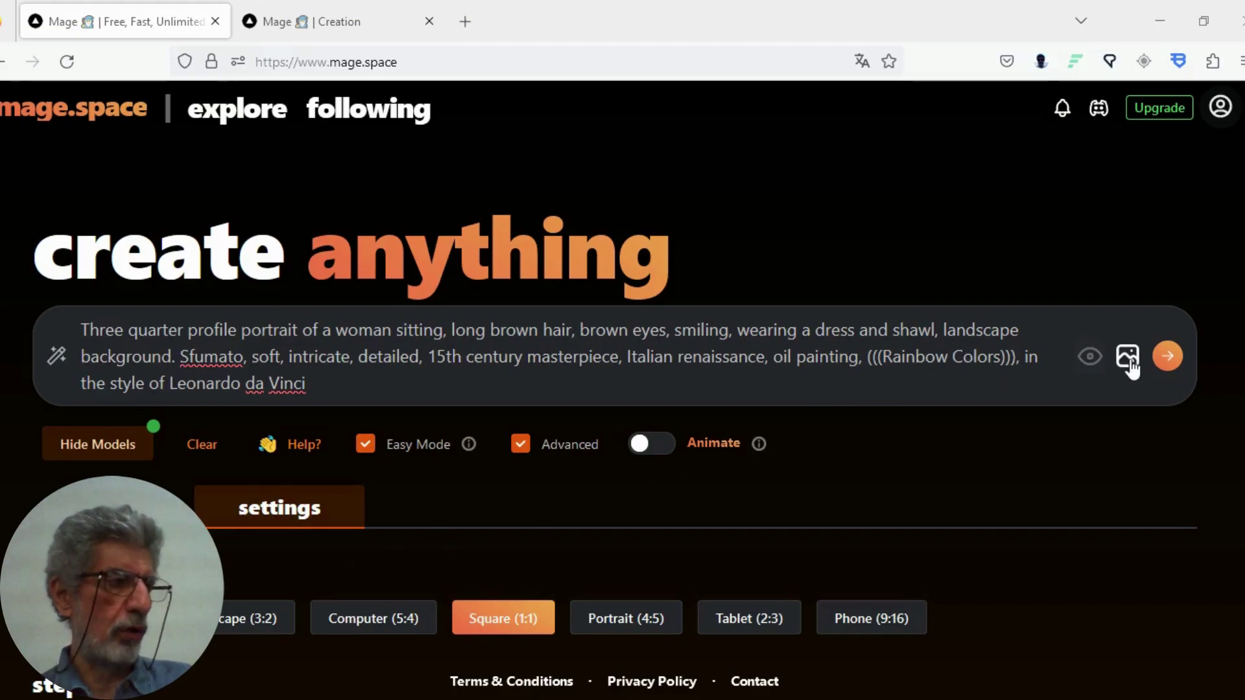
click(1166, 363)
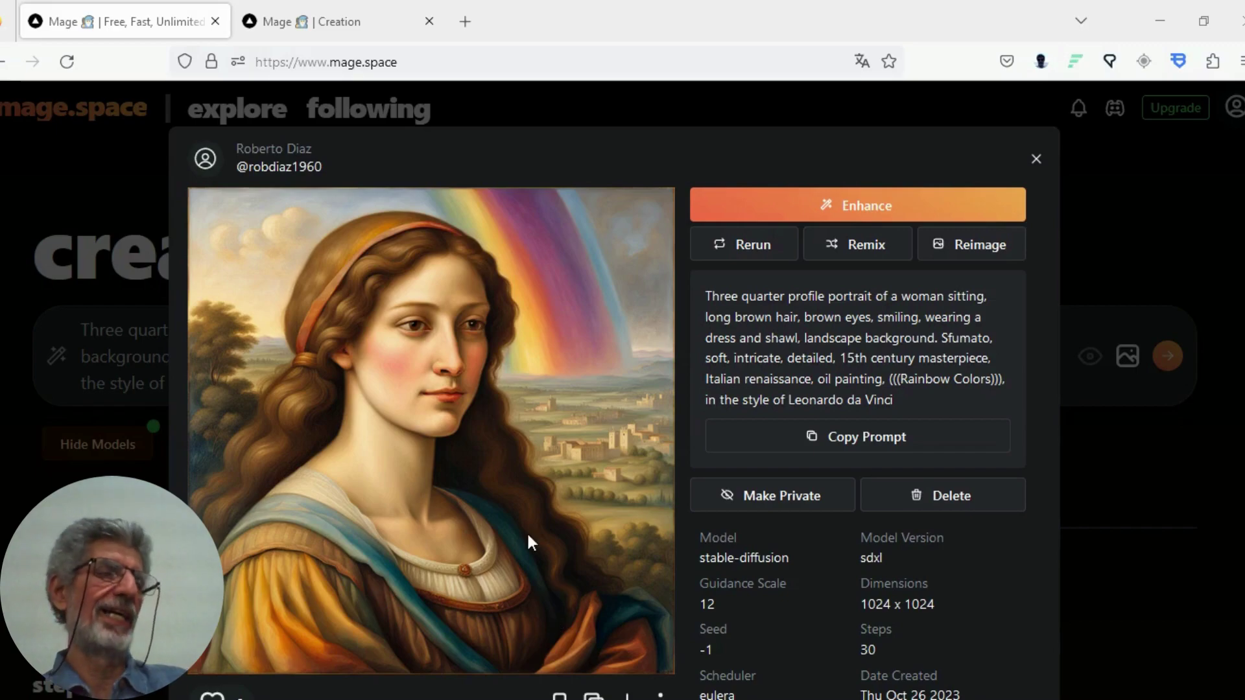
click(358, 23)
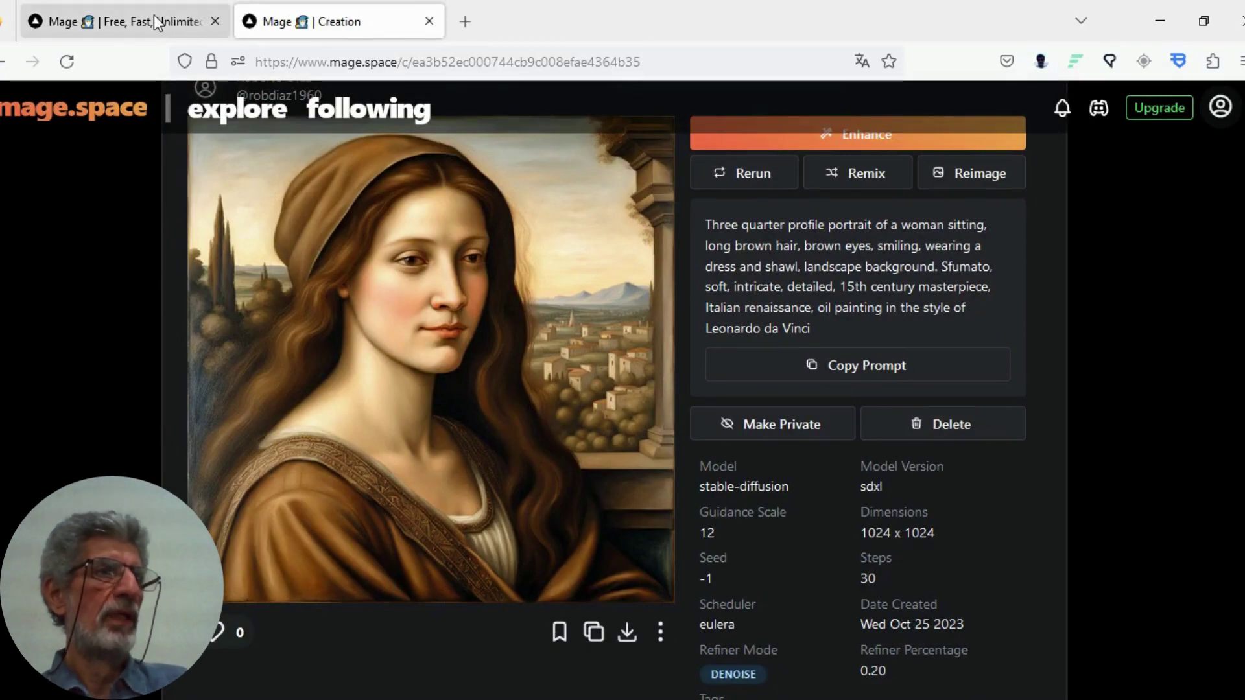
click(117, 21)
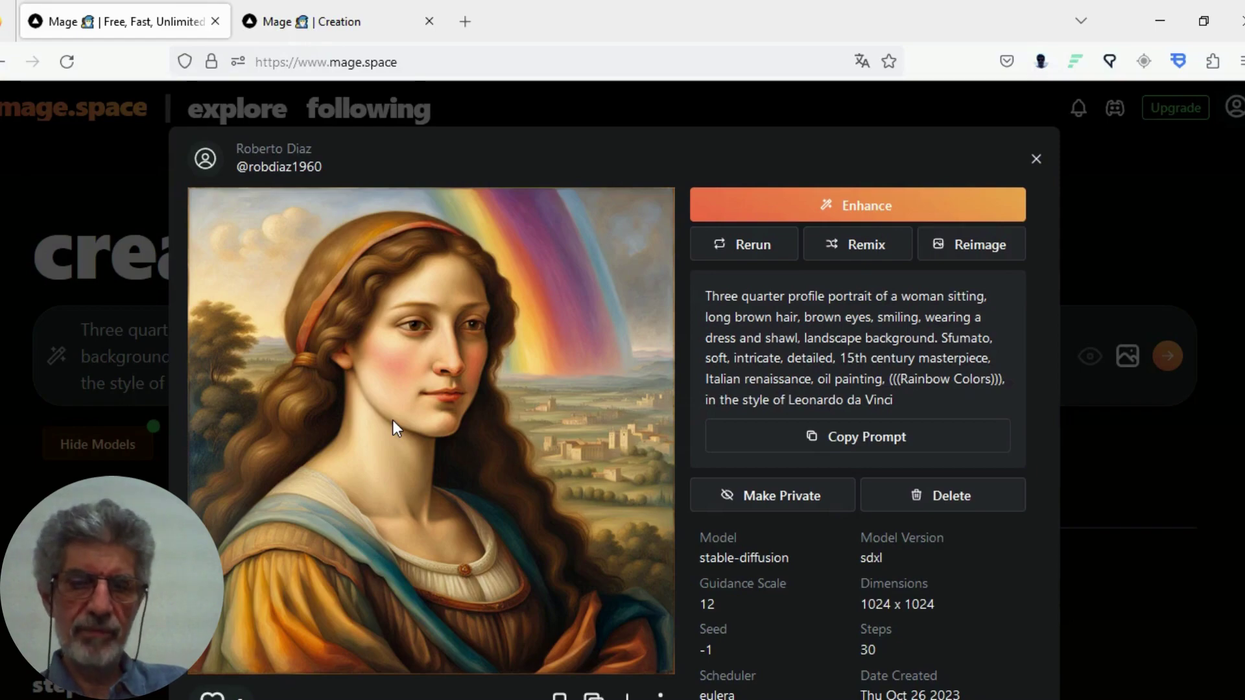
key(Escape)
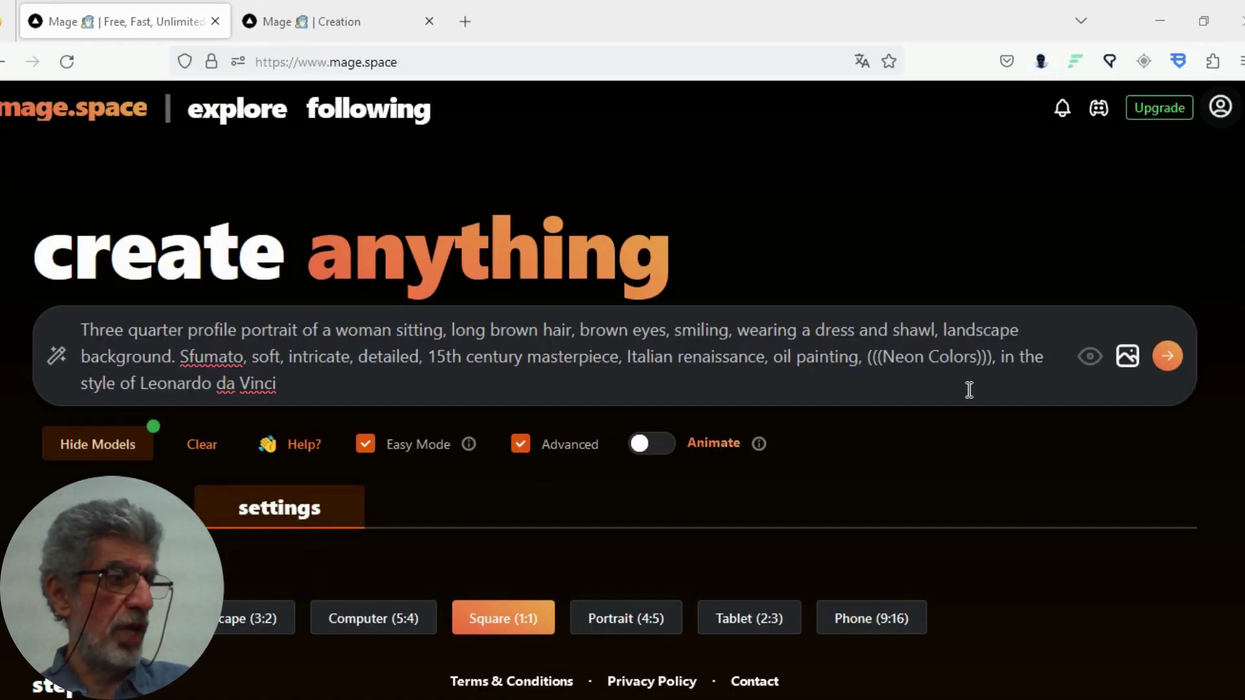
Generate the (((Neon Colors))) portrait
click(1167, 358)
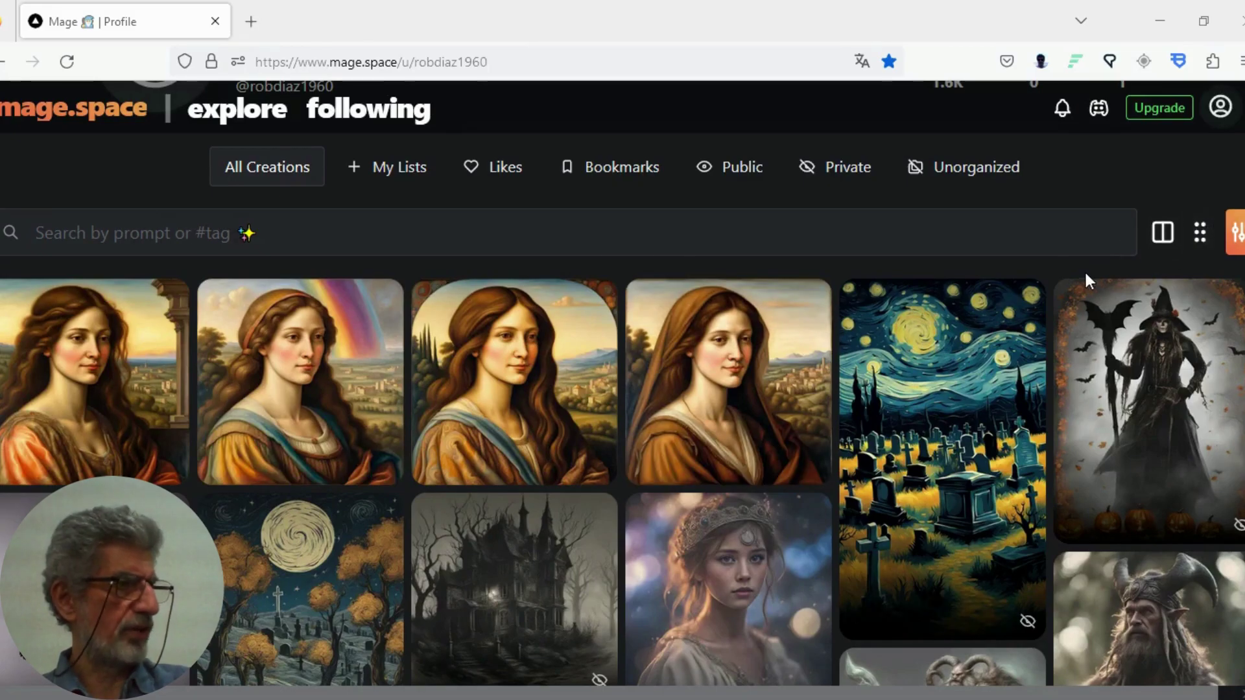
scroll(1082, 279, down, 2)
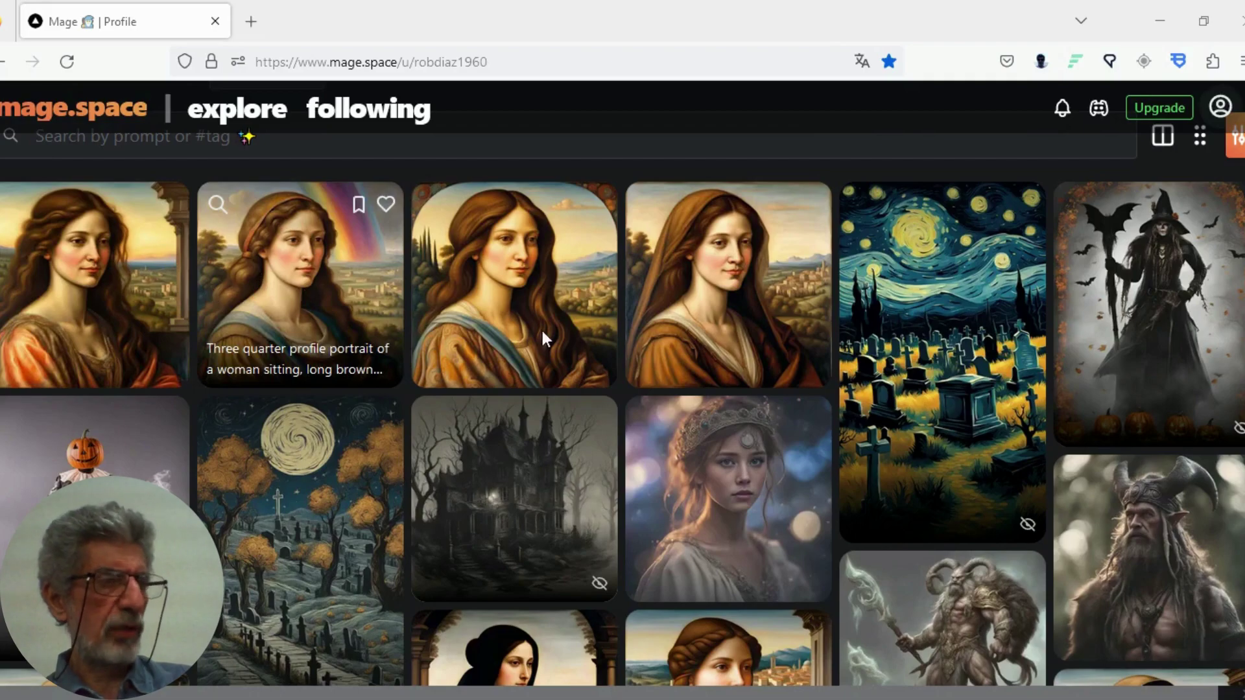
scroll(612, 355, down, 2)
scroll(641, 249, up, 1)
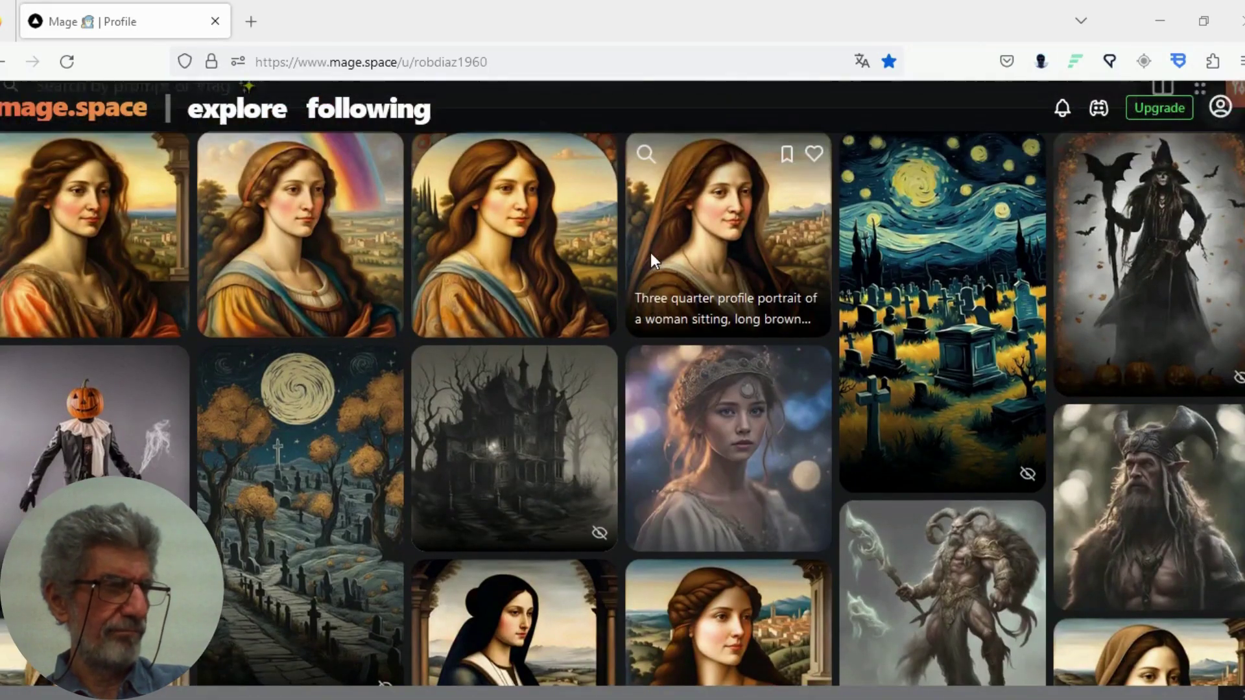
scroll(650, 258, up, 1)
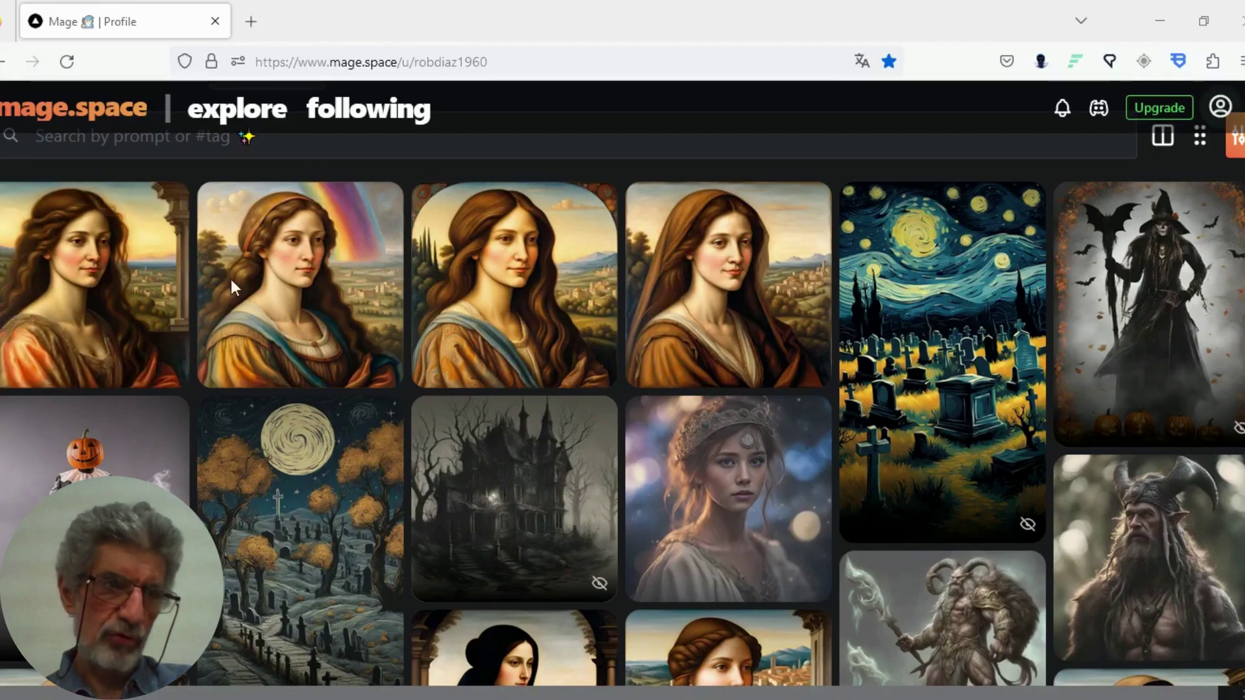
mouse_move(727, 284)
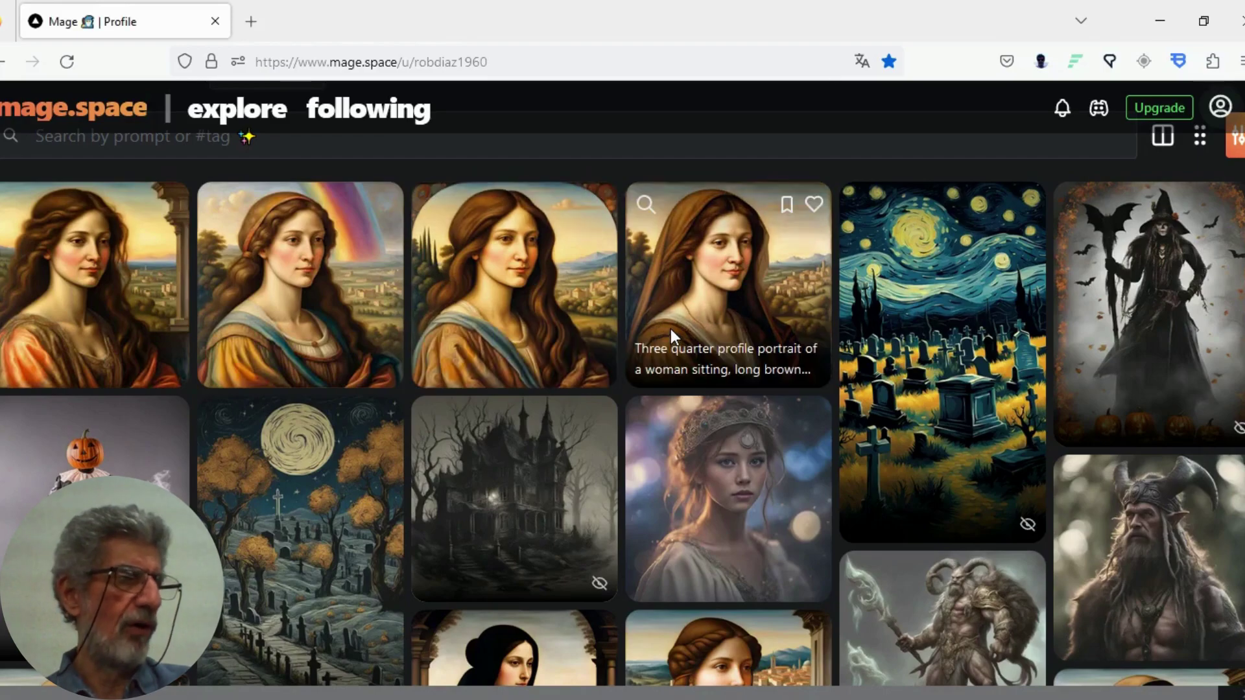
click(670, 328)
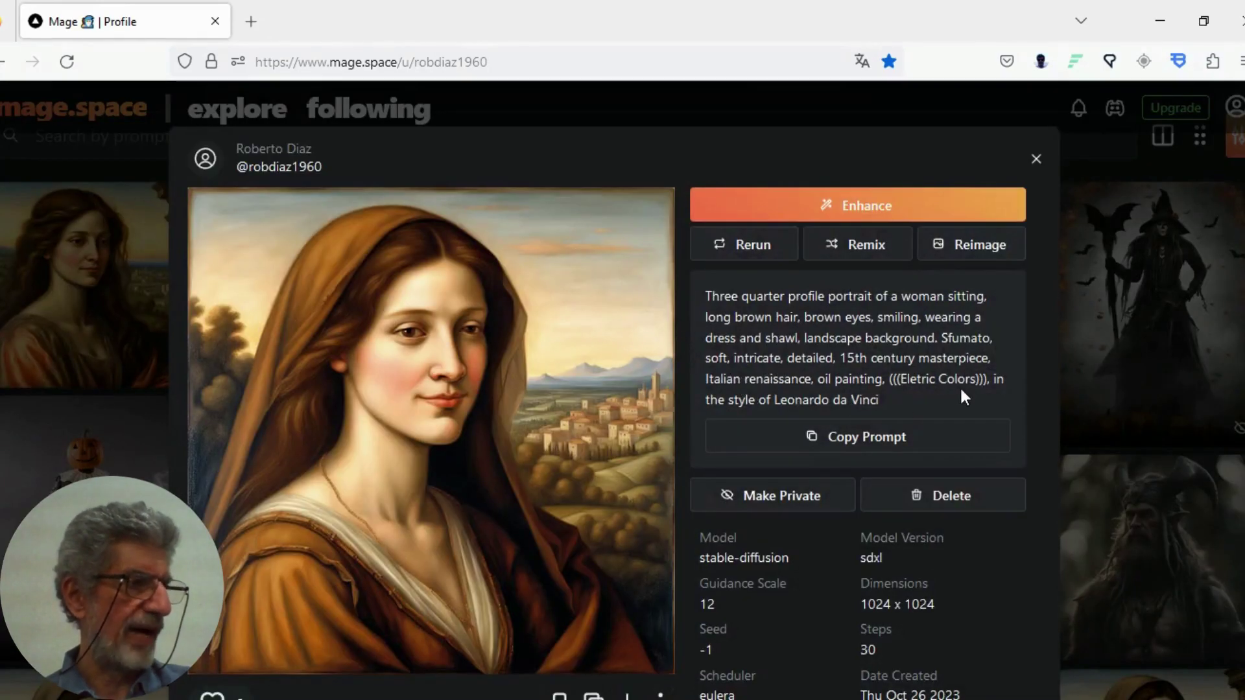
click(1036, 159)
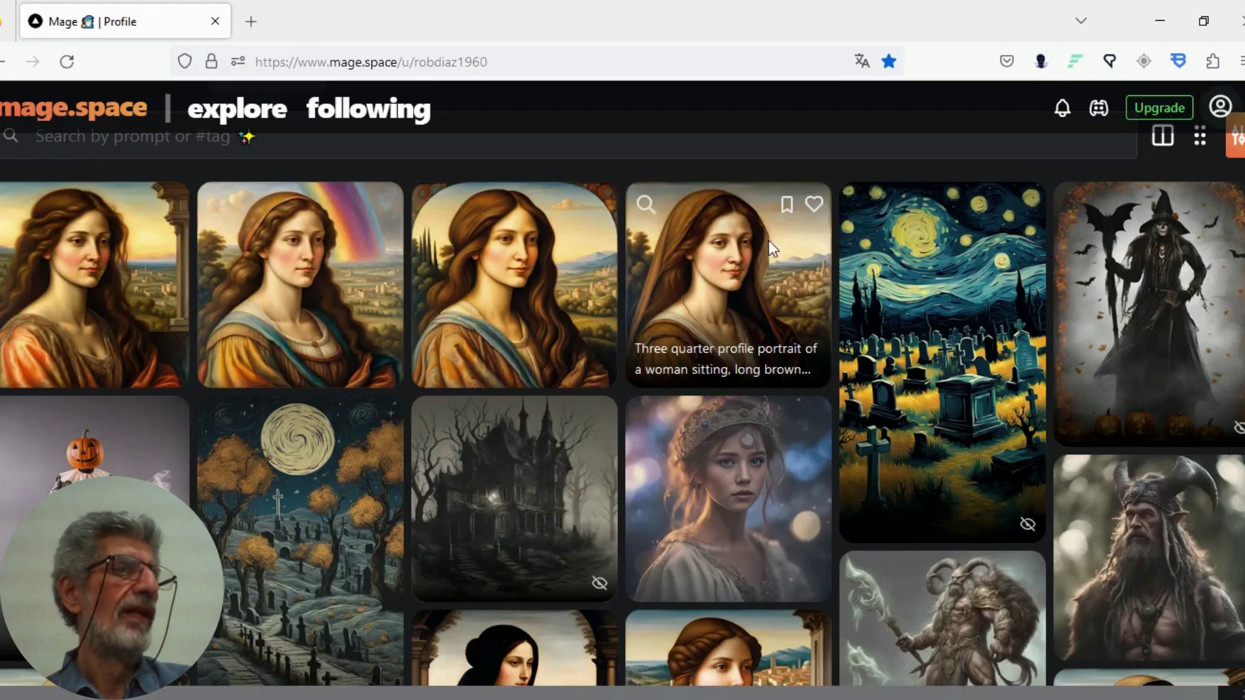
mouse_move(513, 284)
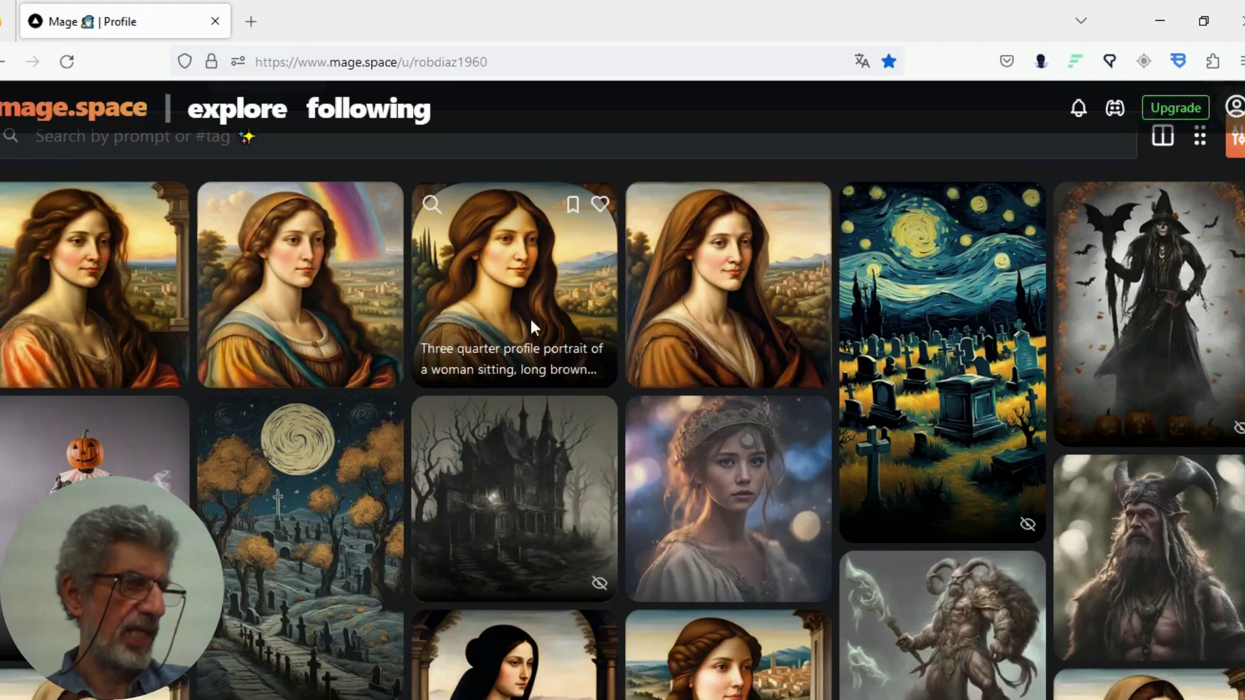
click(531, 316)
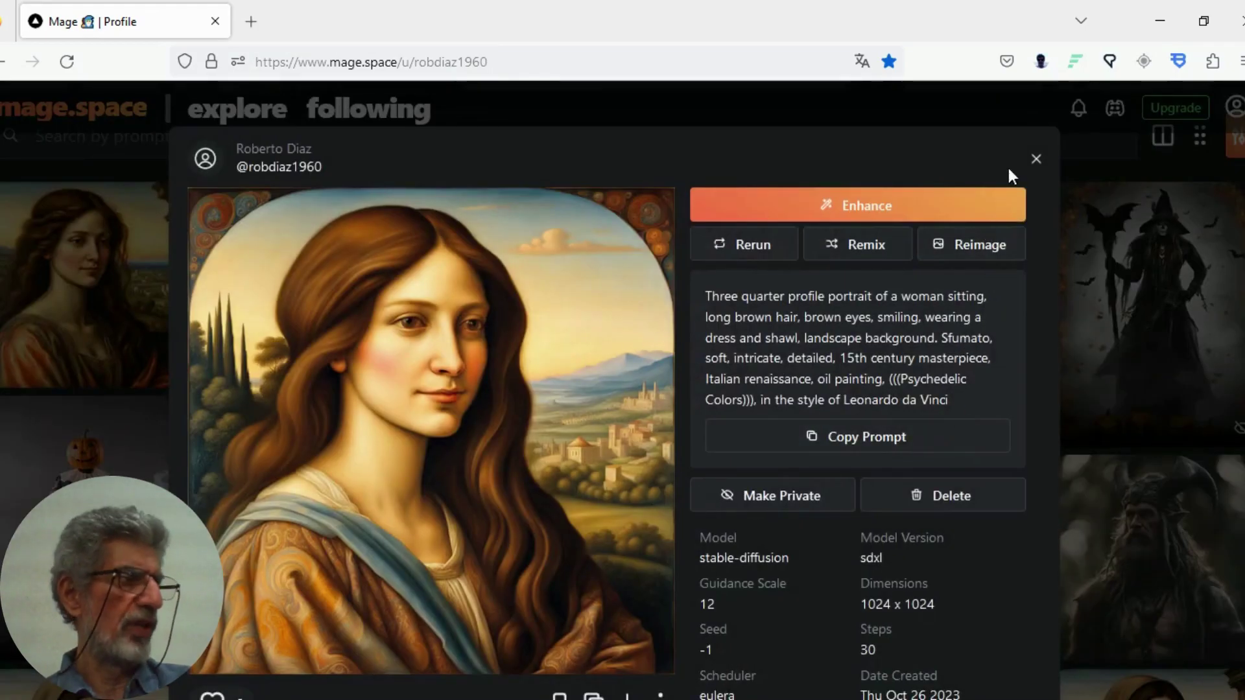
click(95, 267)
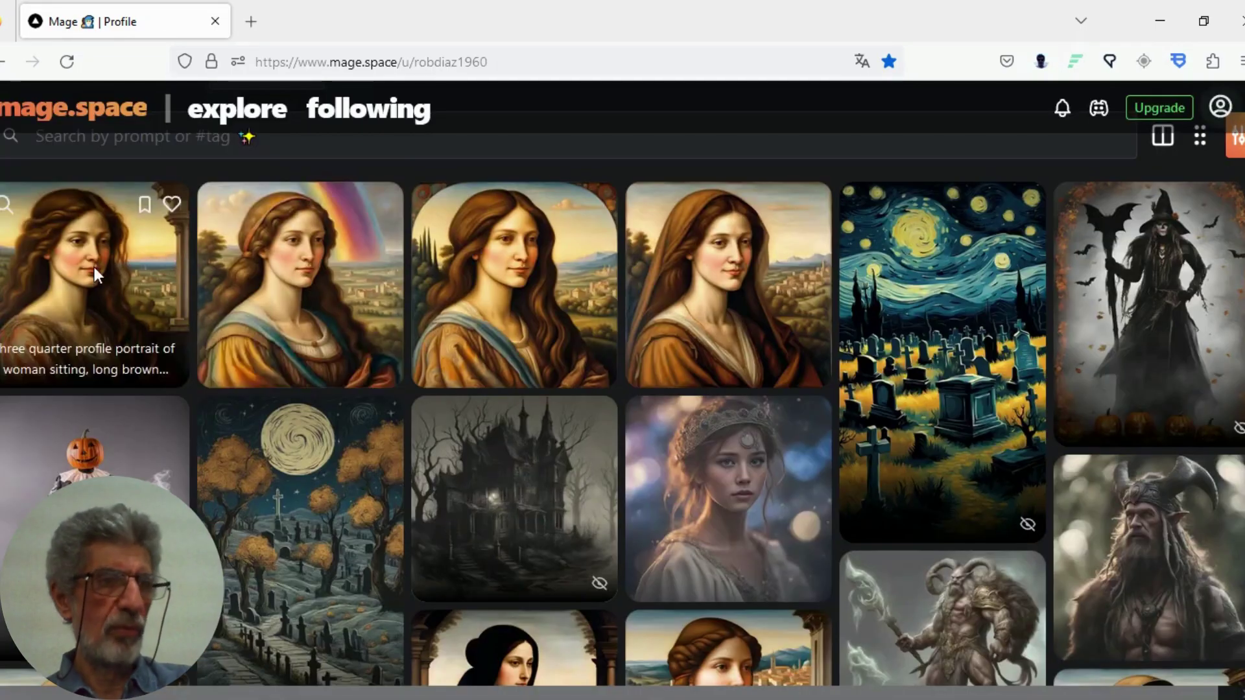
click(339, 266)
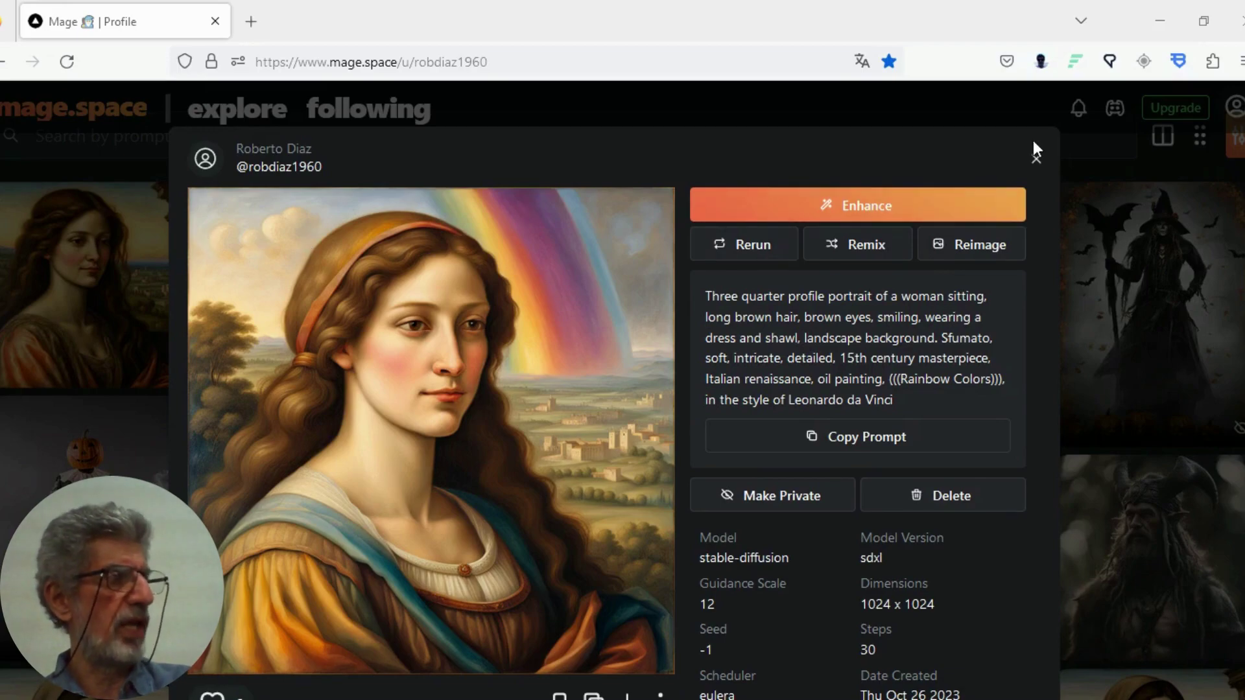
click(1036, 159)
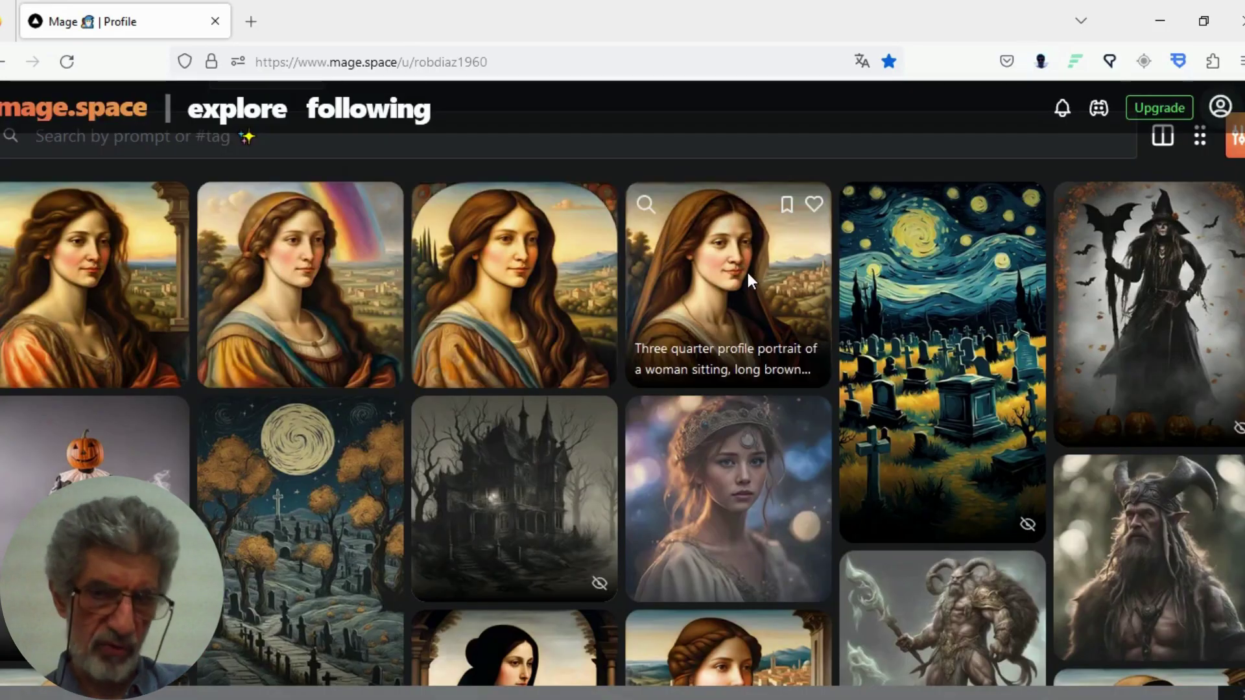